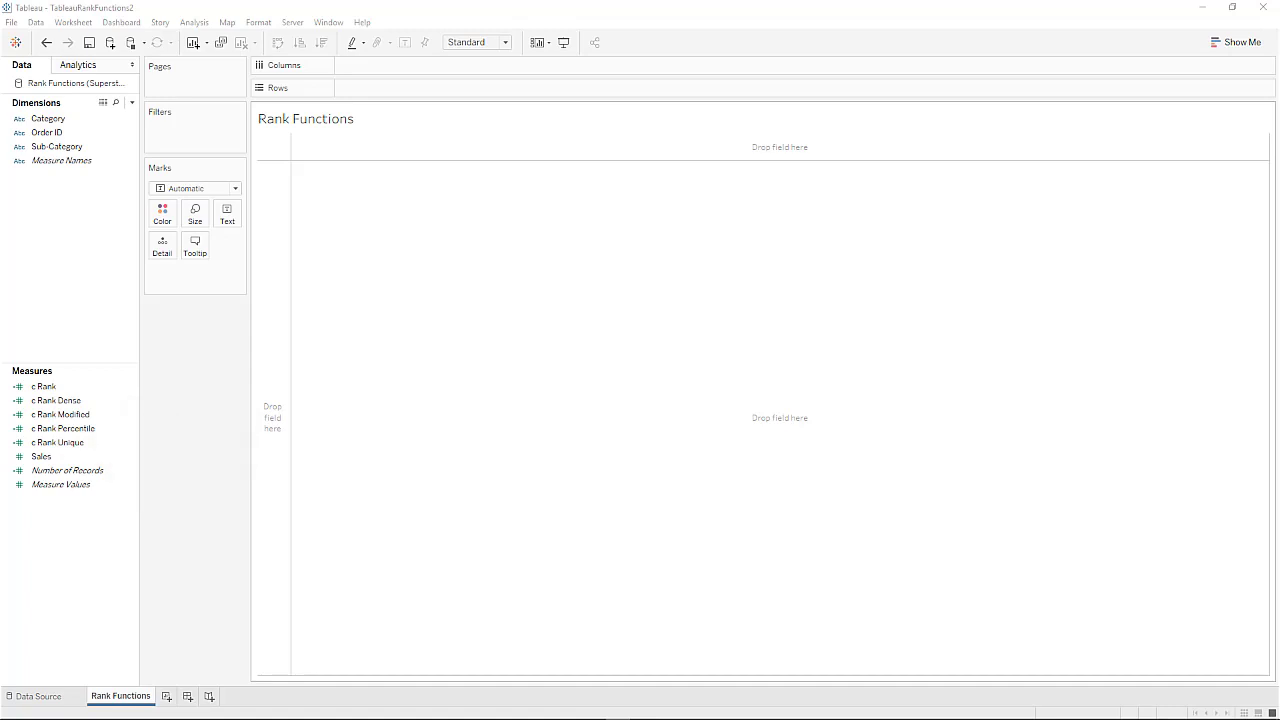
# Step: Build a text table with Category, Sub-Category and Order ID as nested rows and Sales as the cell values
pyautogui.moveTo(48, 119); pyautogui.dragTo(375, 88)
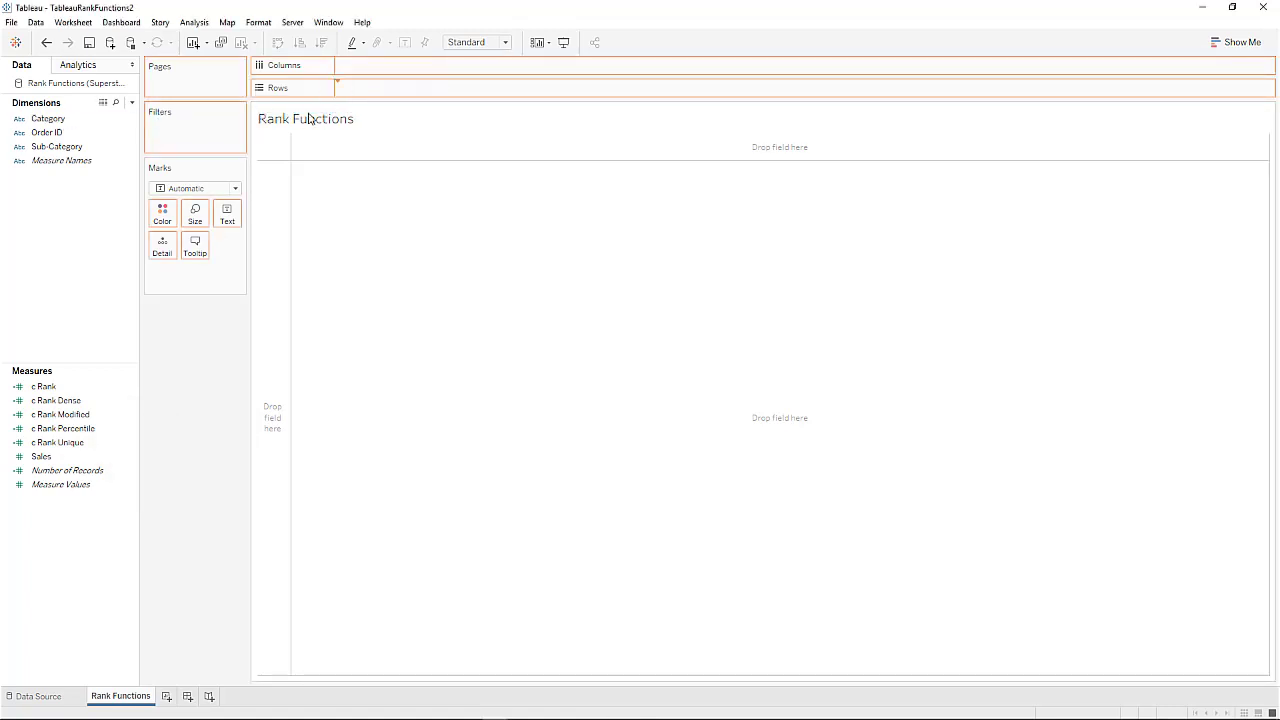
pyautogui.moveTo(40, 147); pyautogui.dragTo(472, 87)
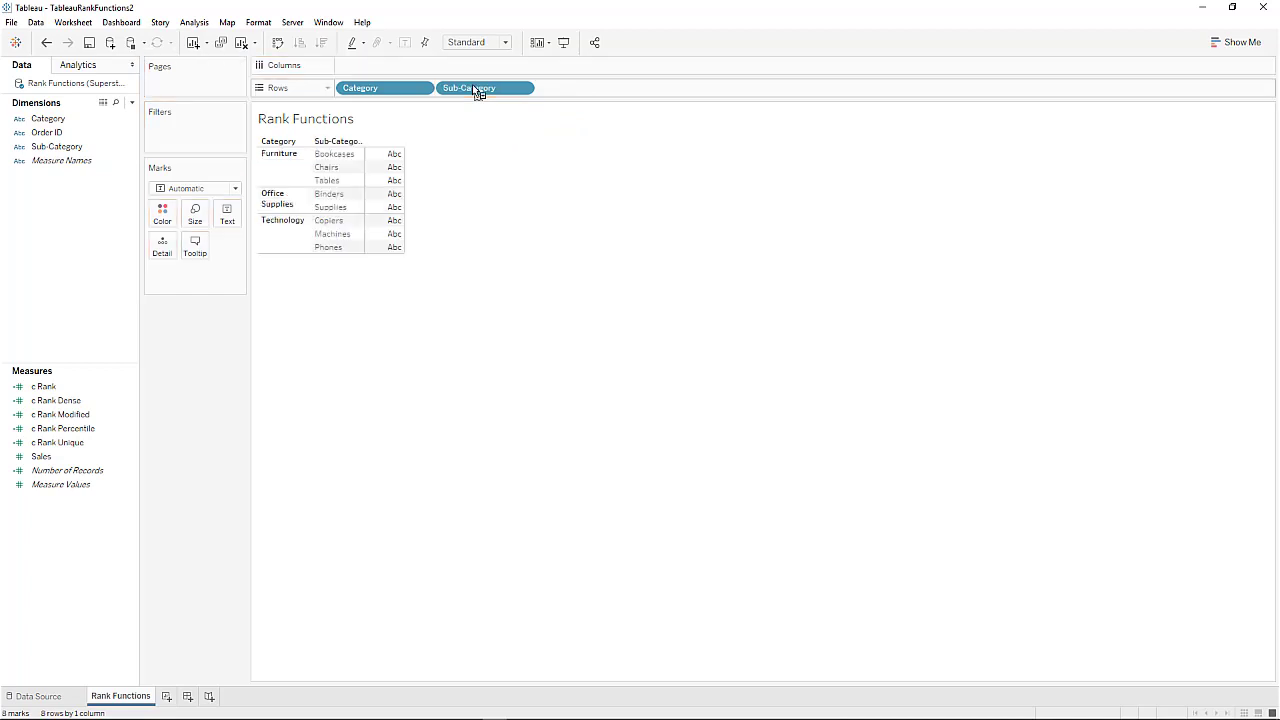
pyautogui.moveTo(46, 132); pyautogui.dragTo(580, 92)
pyautogui.moveTo(50, 442)
pyautogui.mouseDown()
pyautogui.moveTo(163, 466)
pyautogui.moveTo(477, 437)
pyautogui.mouseUp()
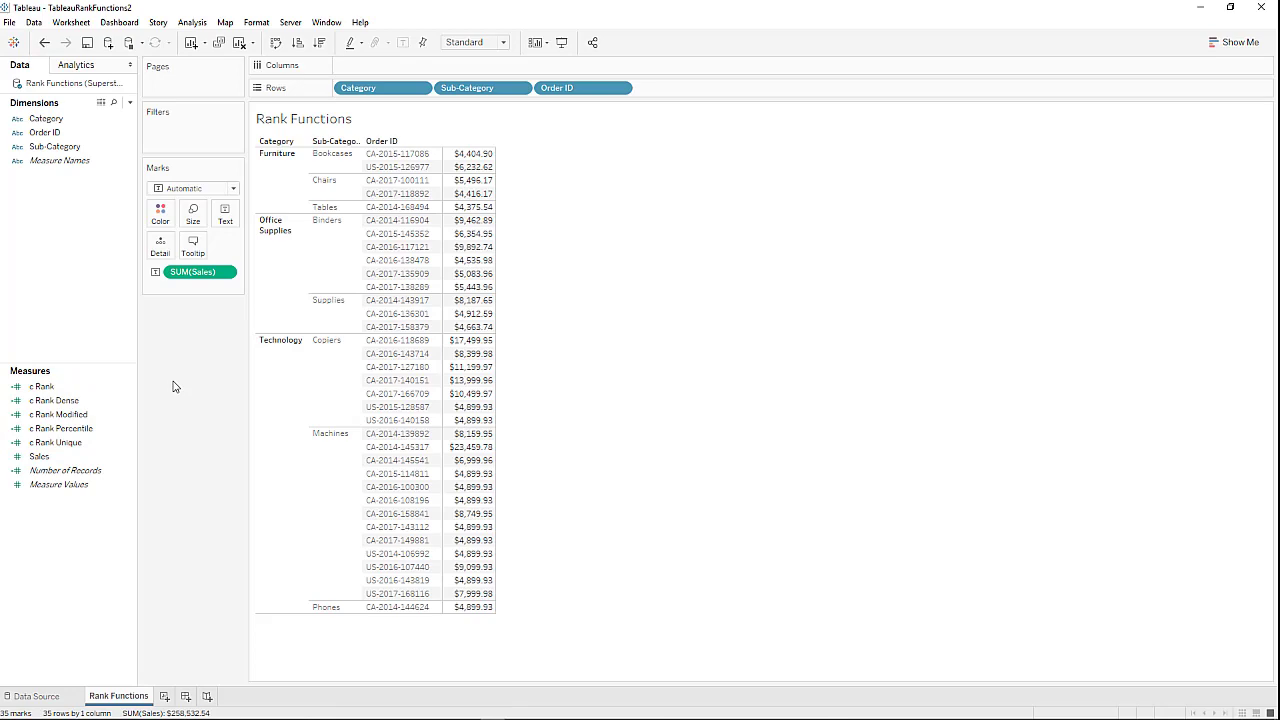
# Step: Convert the five rank measures, from c Rank to c Rank Unique, to discrete fields in one go
pyautogui.click(60, 386)
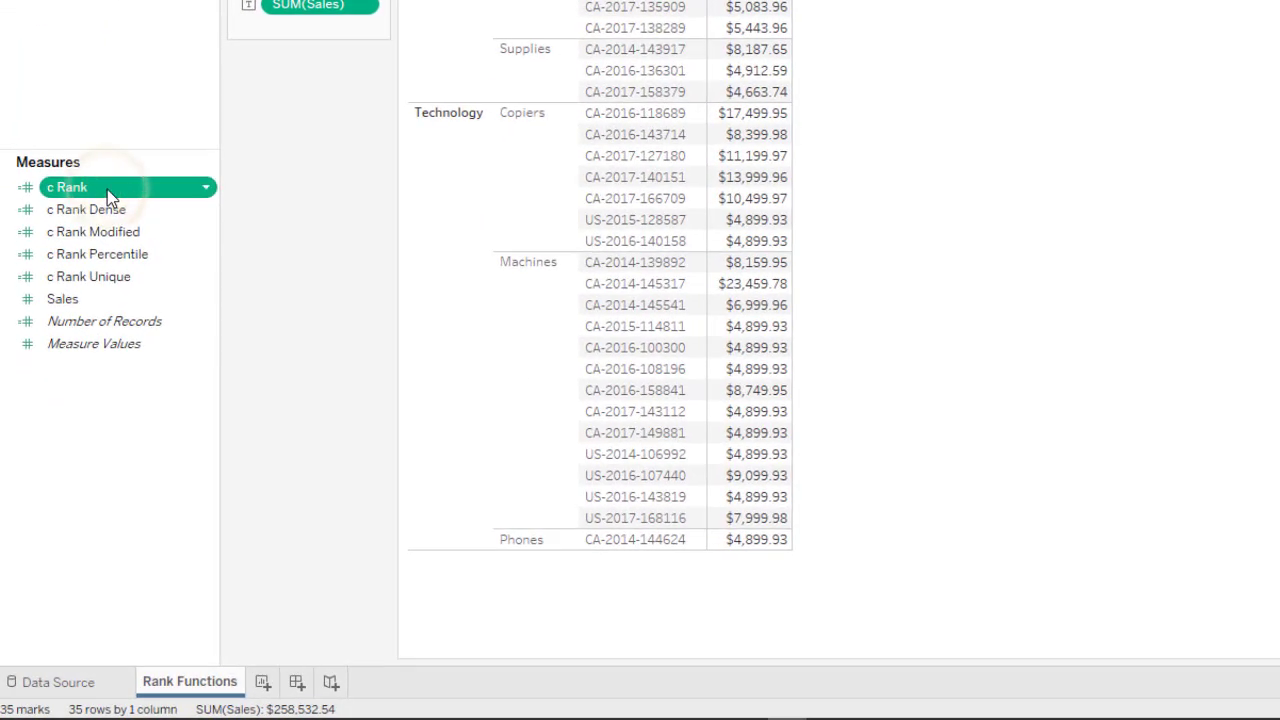
pyautogui.press('shift')
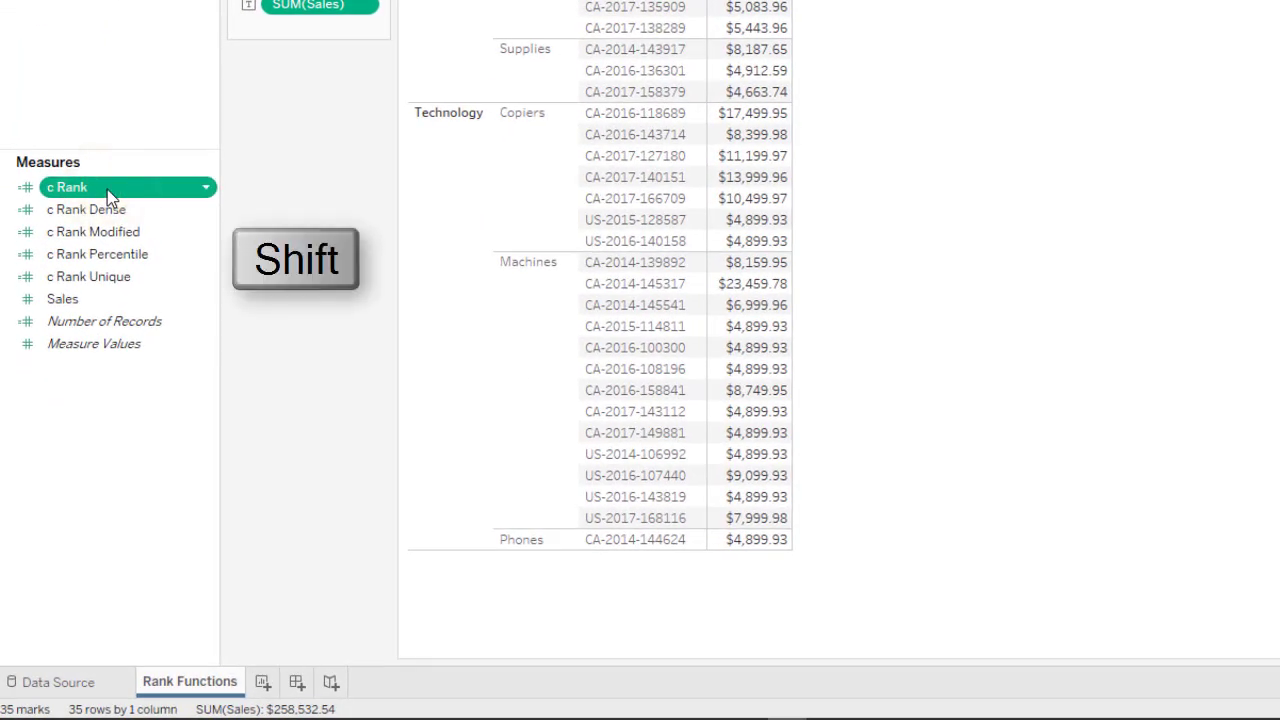
pyautogui.keyDown('shift'); pyautogui.click(112, 276); pyautogui.keyUp('shift')
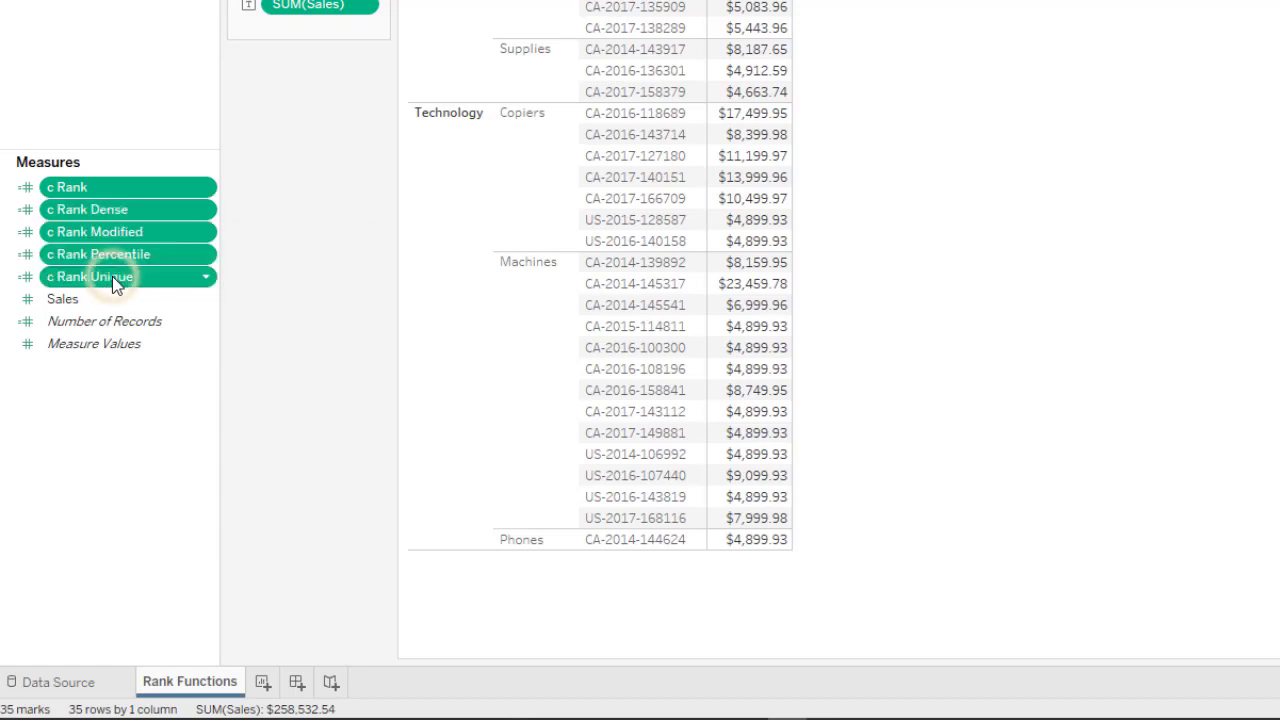
pyautogui.rightClick(125, 186)
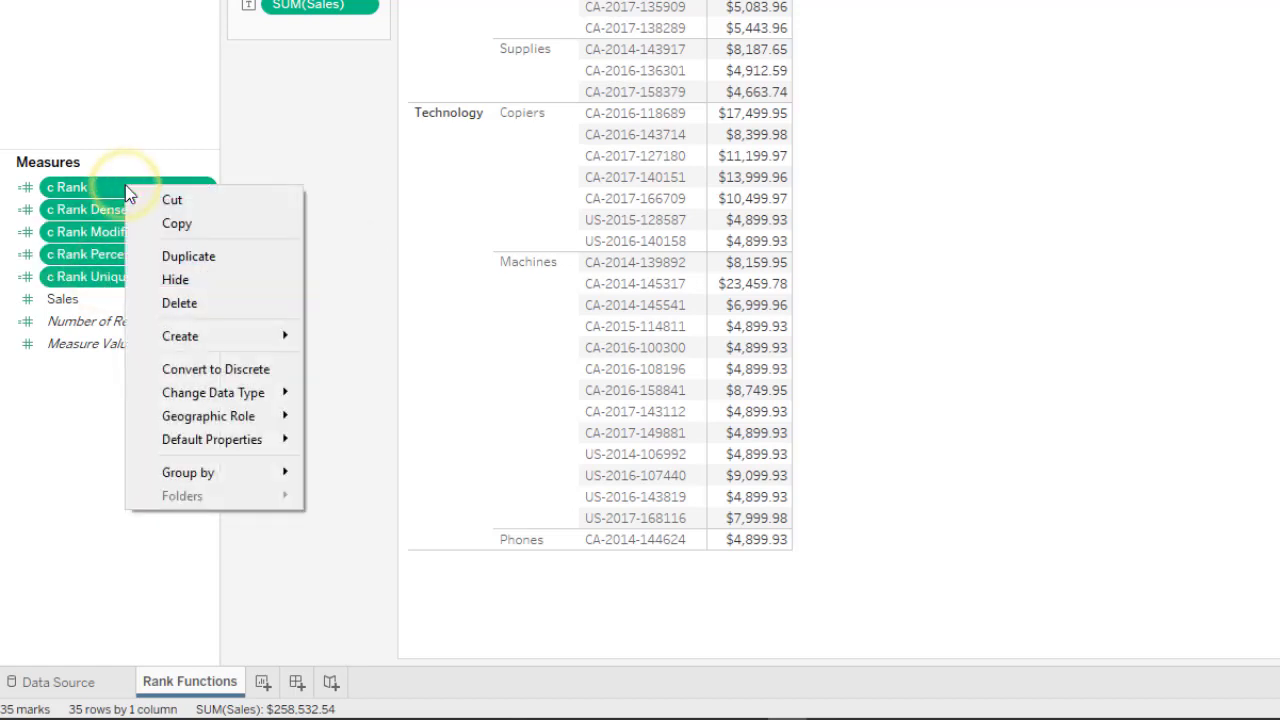
pyautogui.click(287, 370)
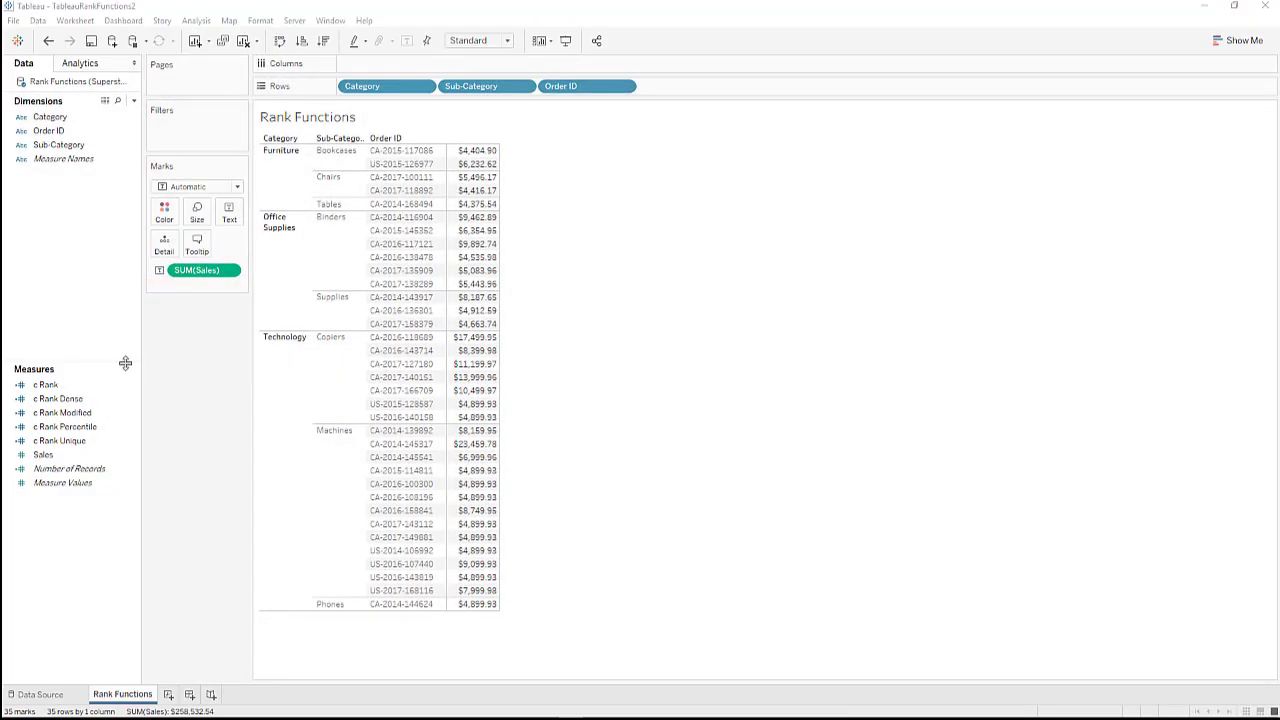
# Step: Add c Rank, c Rank Dense, c Rank Modified, c Rank Percentile and c Rank Unique as row fields before Category
pyautogui.moveTo(45, 385); pyautogui.dragTo(445, 86)
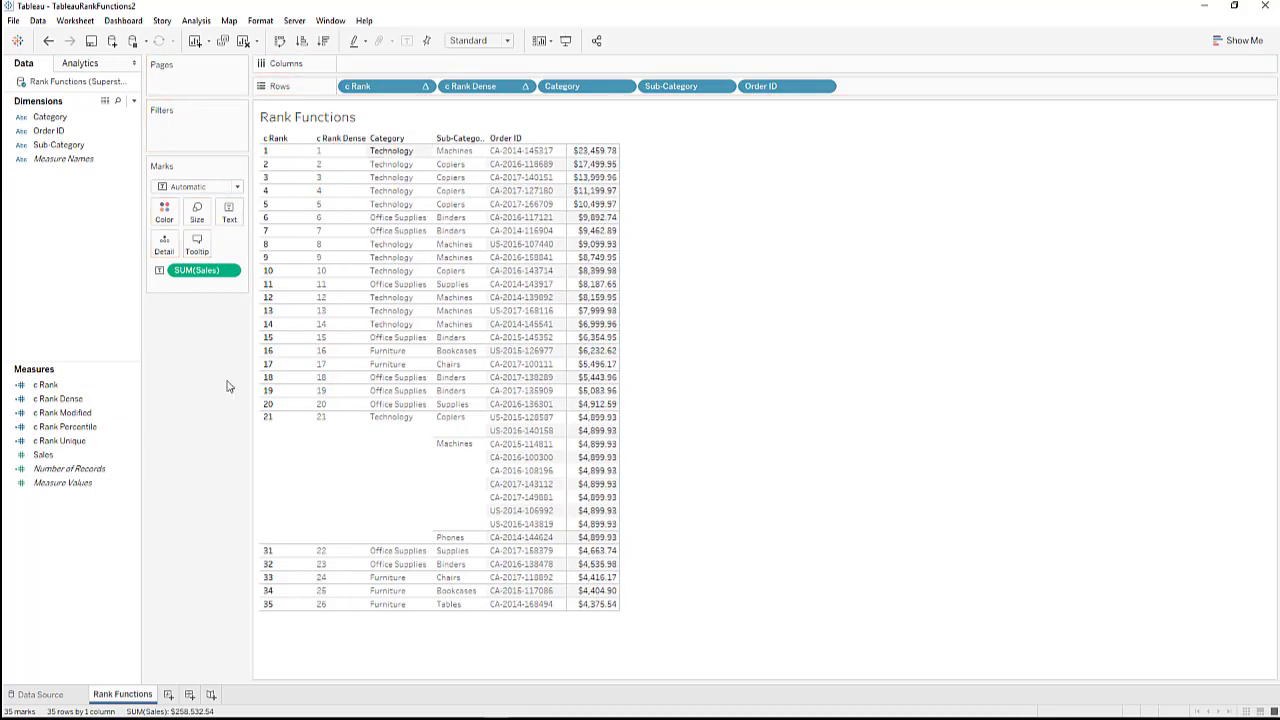
pyautogui.moveTo(136, 410); pyautogui.dragTo(557, 87)
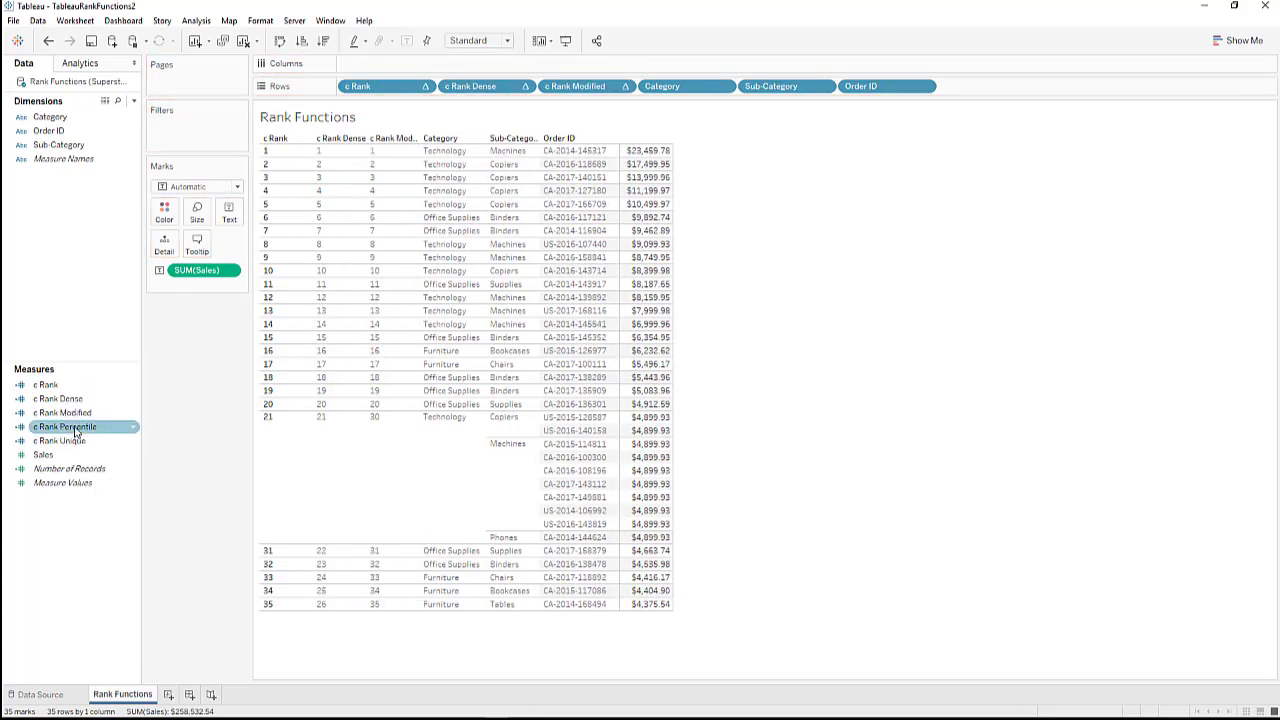
pyautogui.moveTo(614, 175); pyautogui.dragTo(660, 92)
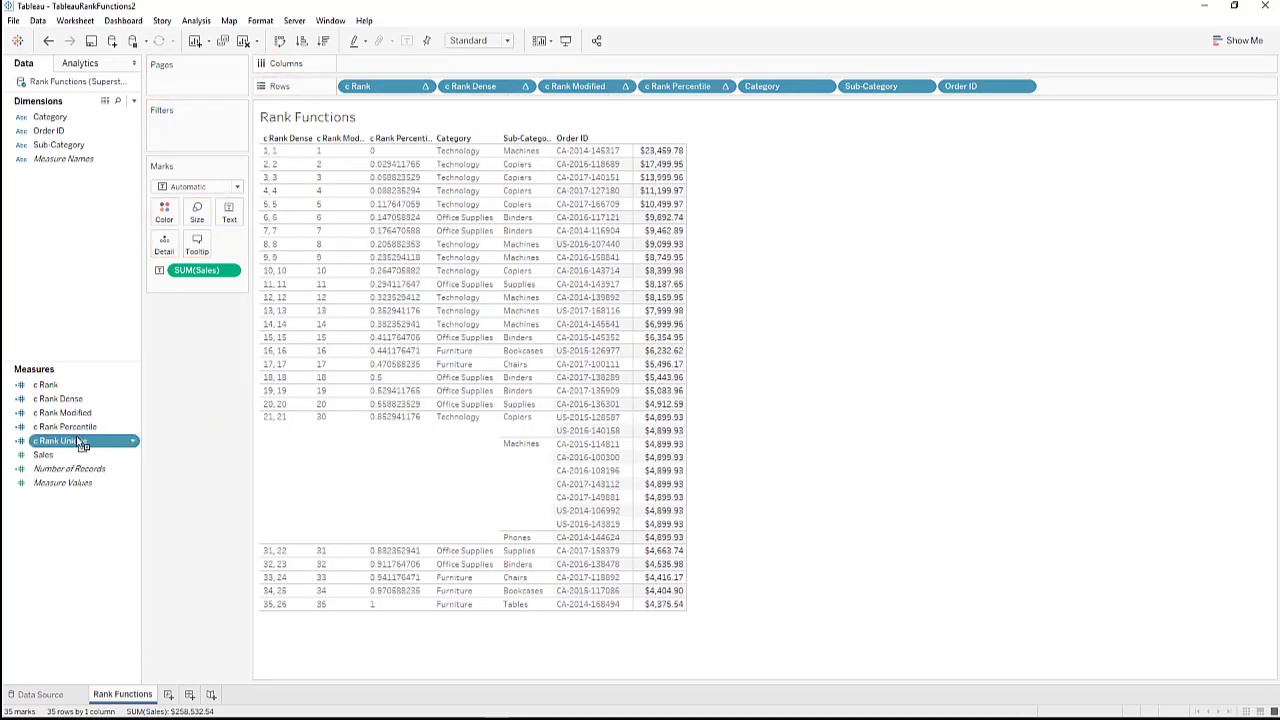
pyautogui.moveTo(80, 443); pyautogui.dragTo(728, 90)
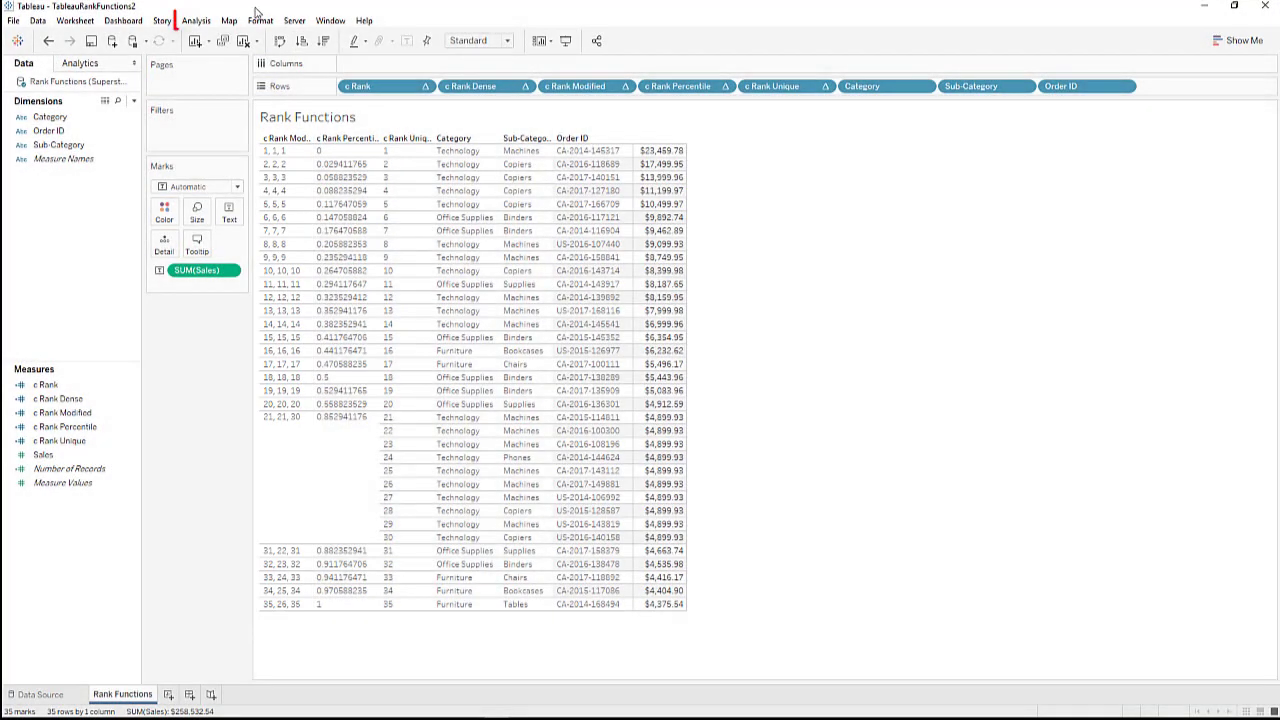
# Step: Set the table's maximum levels of row, horizontal row and column labels to 16, and heighten the header row so rank names wrap
pyautogui.click(204, 22)
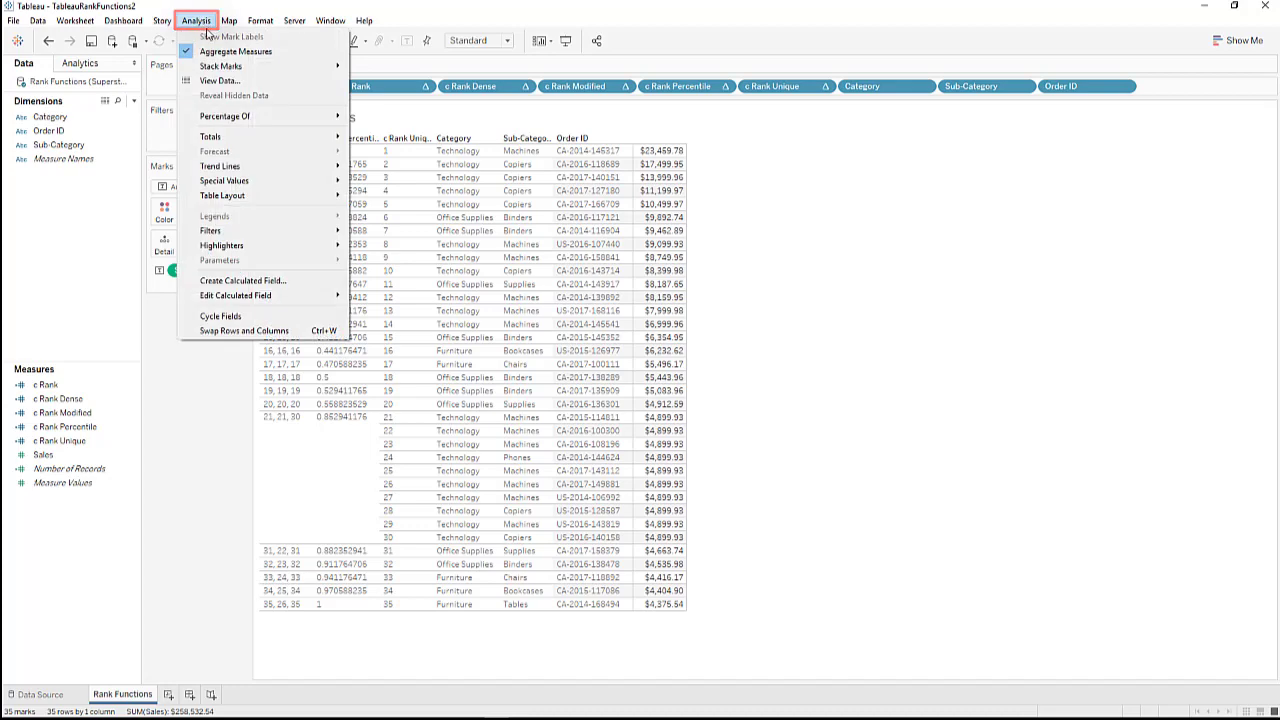
pyautogui.moveTo(266, 196)
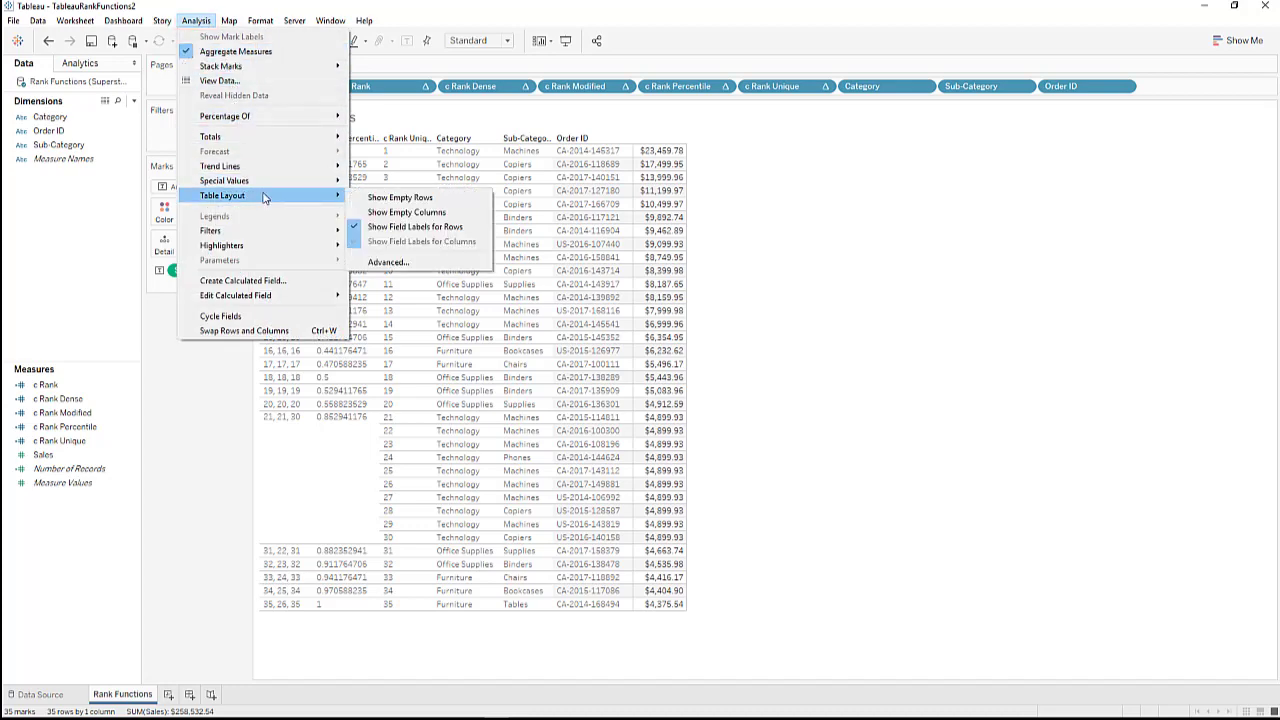
pyautogui.click(433, 263)
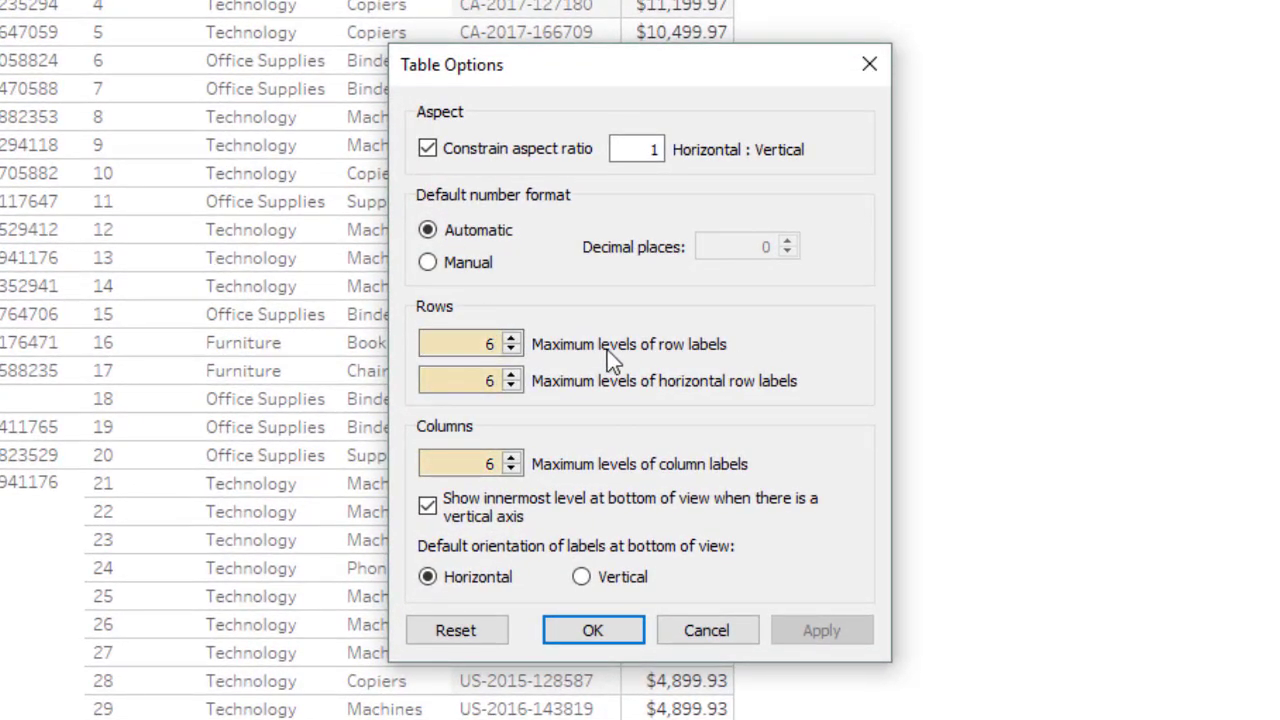
pyautogui.click(487, 345)
pyautogui.write('1')
pyautogui.click(487, 381)
pyautogui.write('1')
pyautogui.click(485, 464)
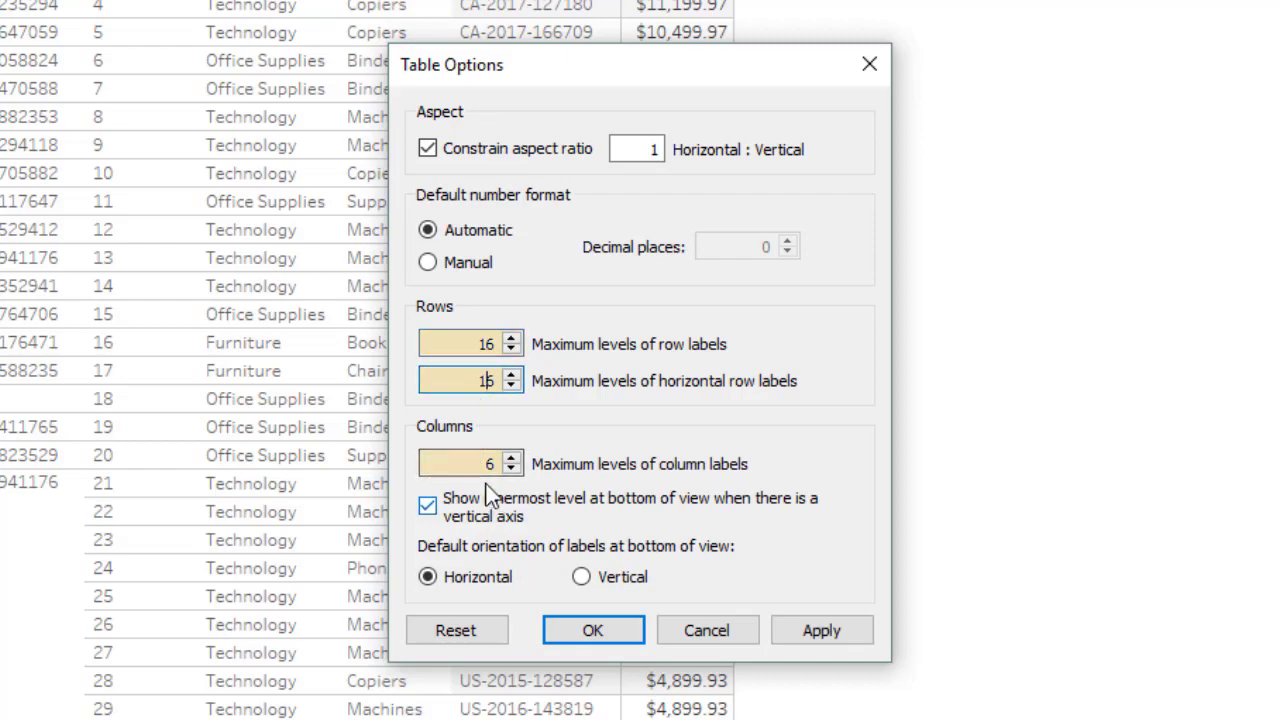
pyautogui.write('1')
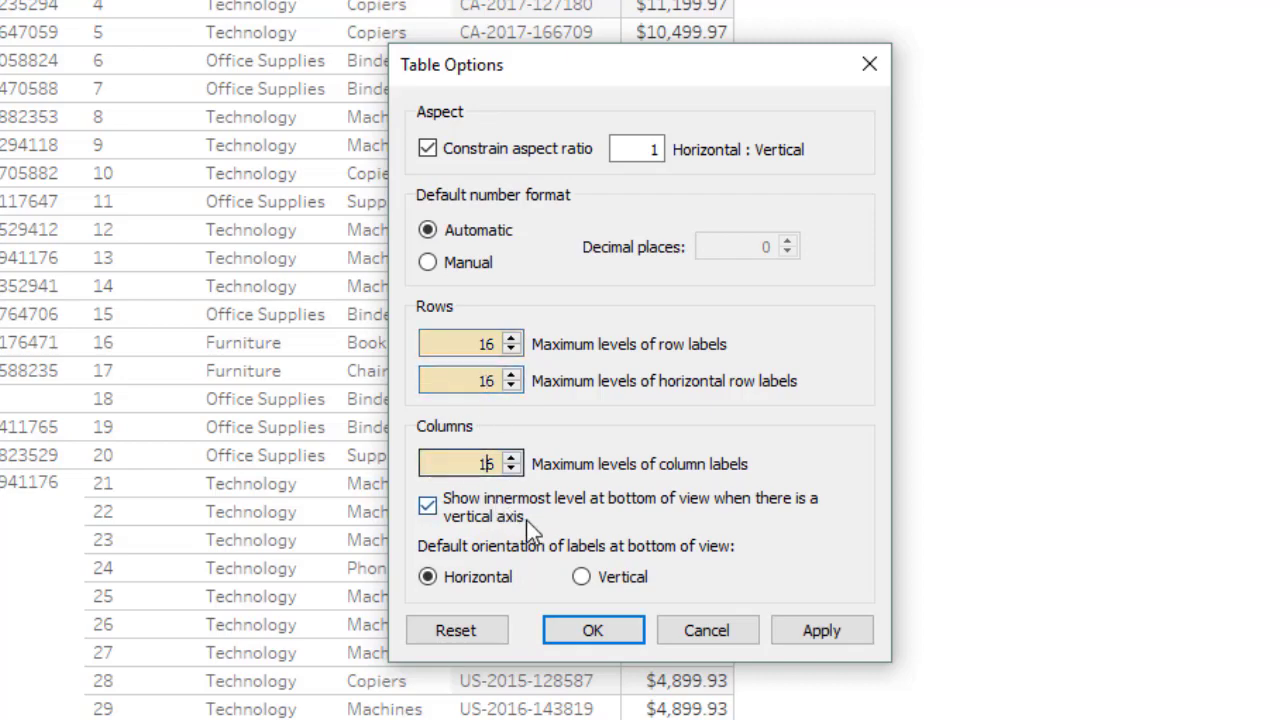
pyautogui.click(810, 630)
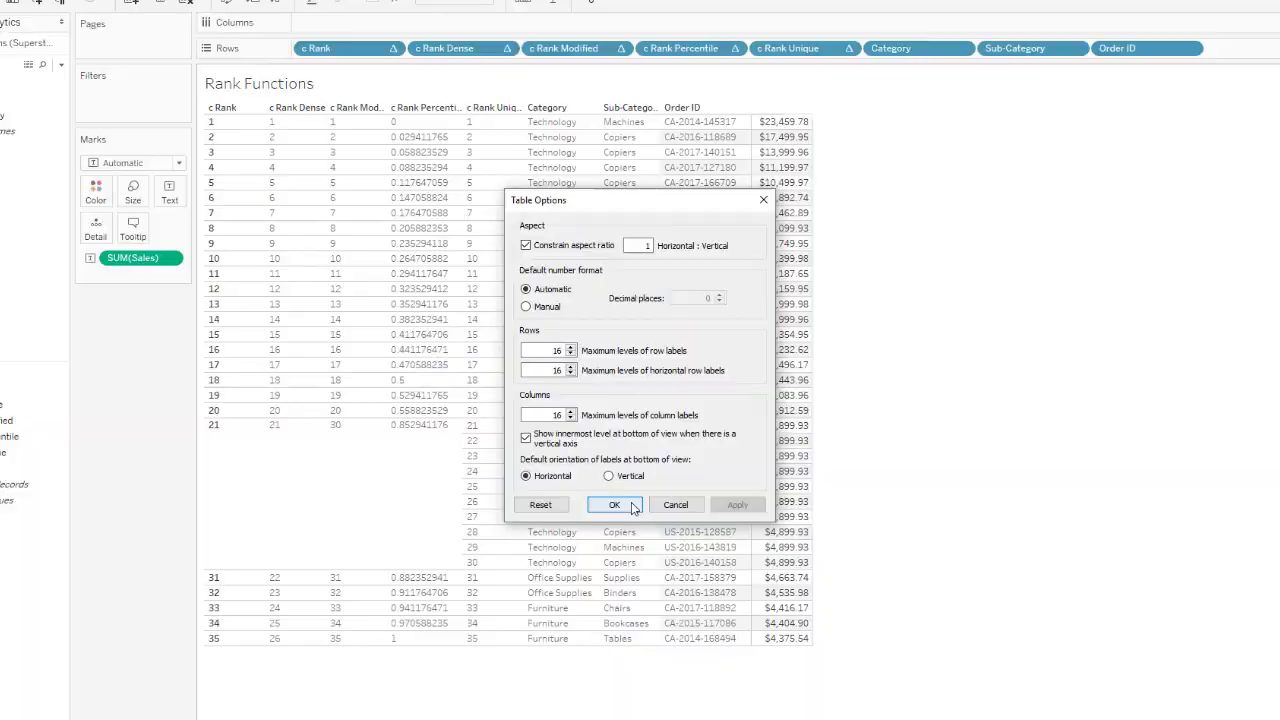
pyautogui.click(632, 507)
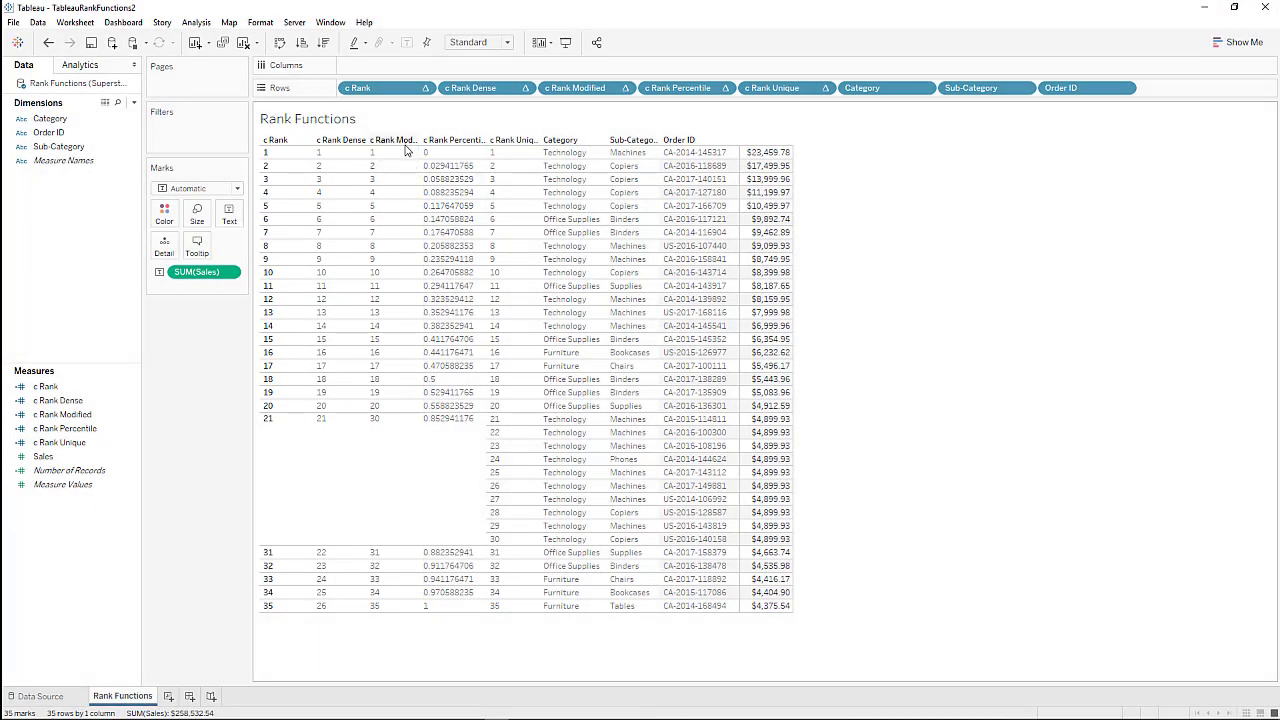
pyautogui.moveTo(403, 162); pyautogui.dragTo(364, 178)
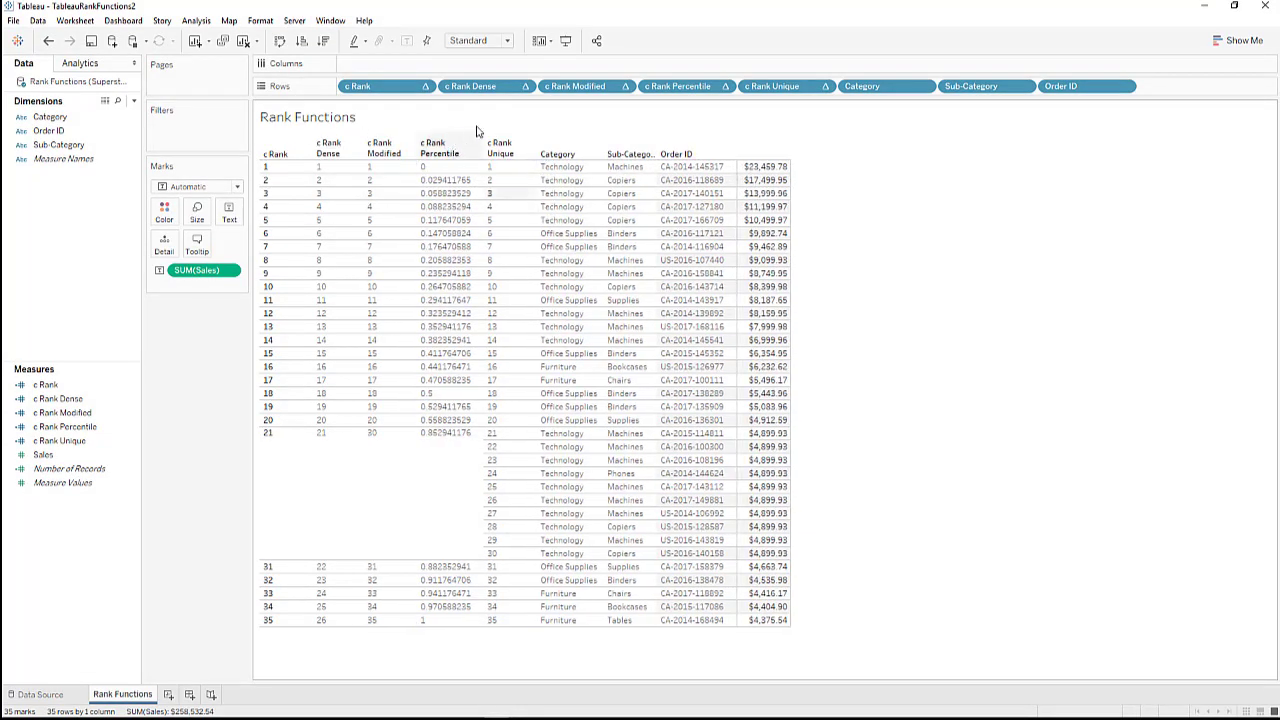
# Step: Format the c Rank Percentile header numbers as percentages with 0 decimal places
pyautogui.rightClick(665, 88)
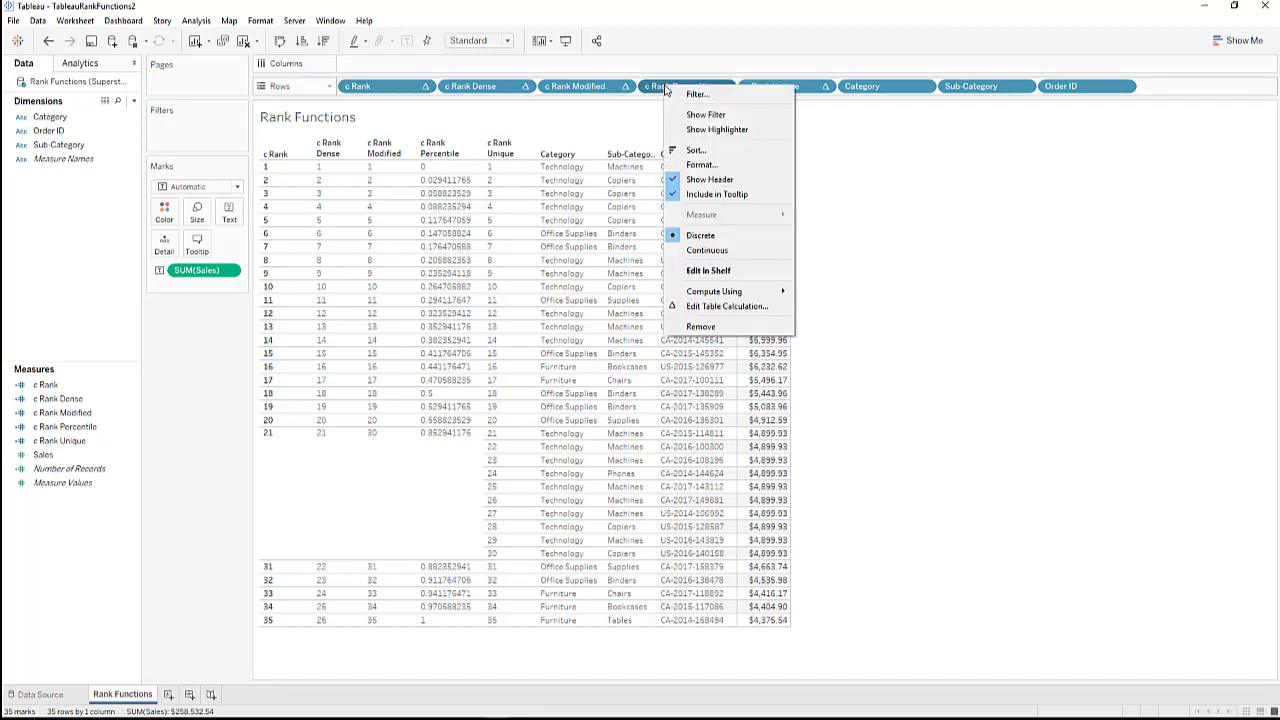
pyautogui.click(710, 167)
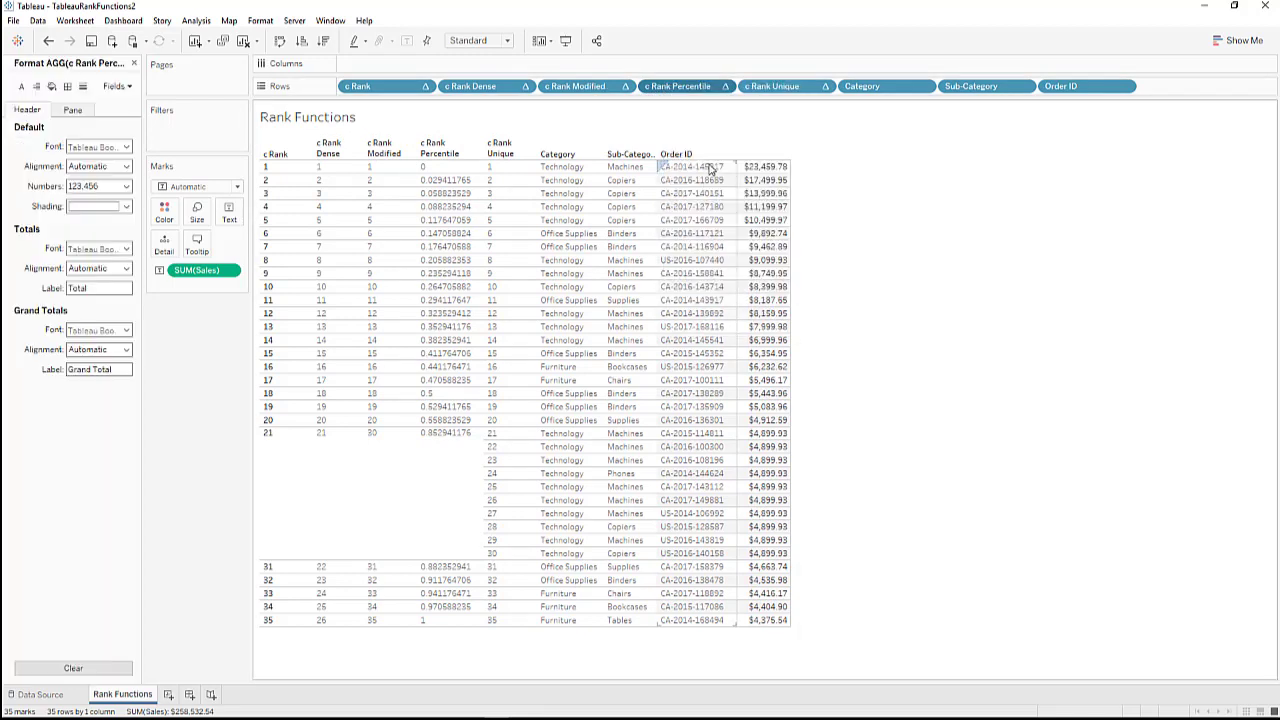
pyautogui.click(126, 187)
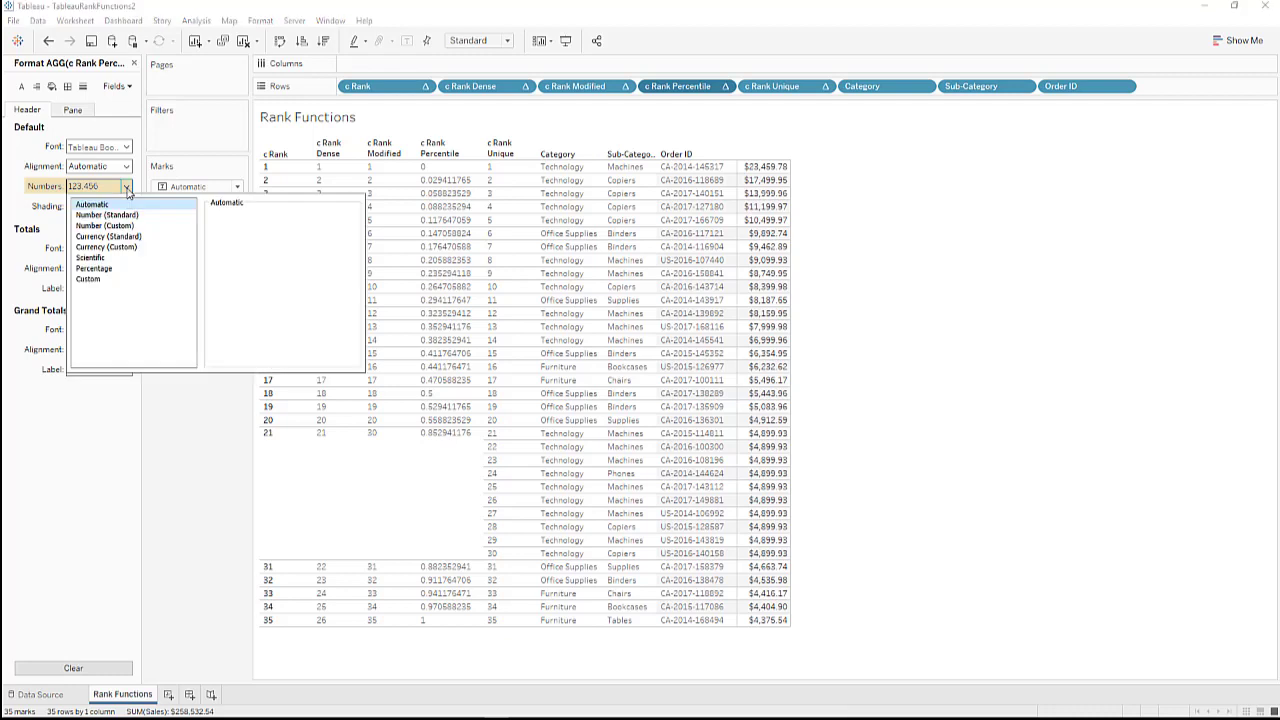
pyautogui.click(116, 272)
pyautogui.click(247, 232)
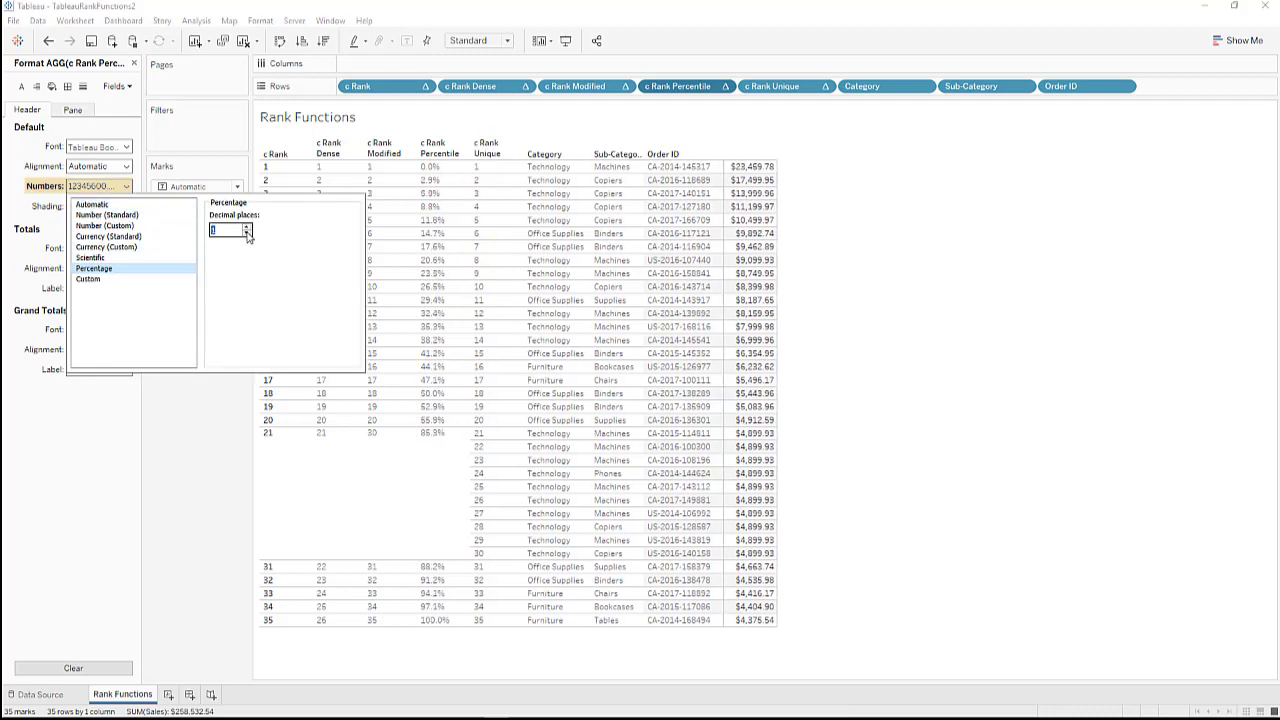
pyautogui.click(247, 235)
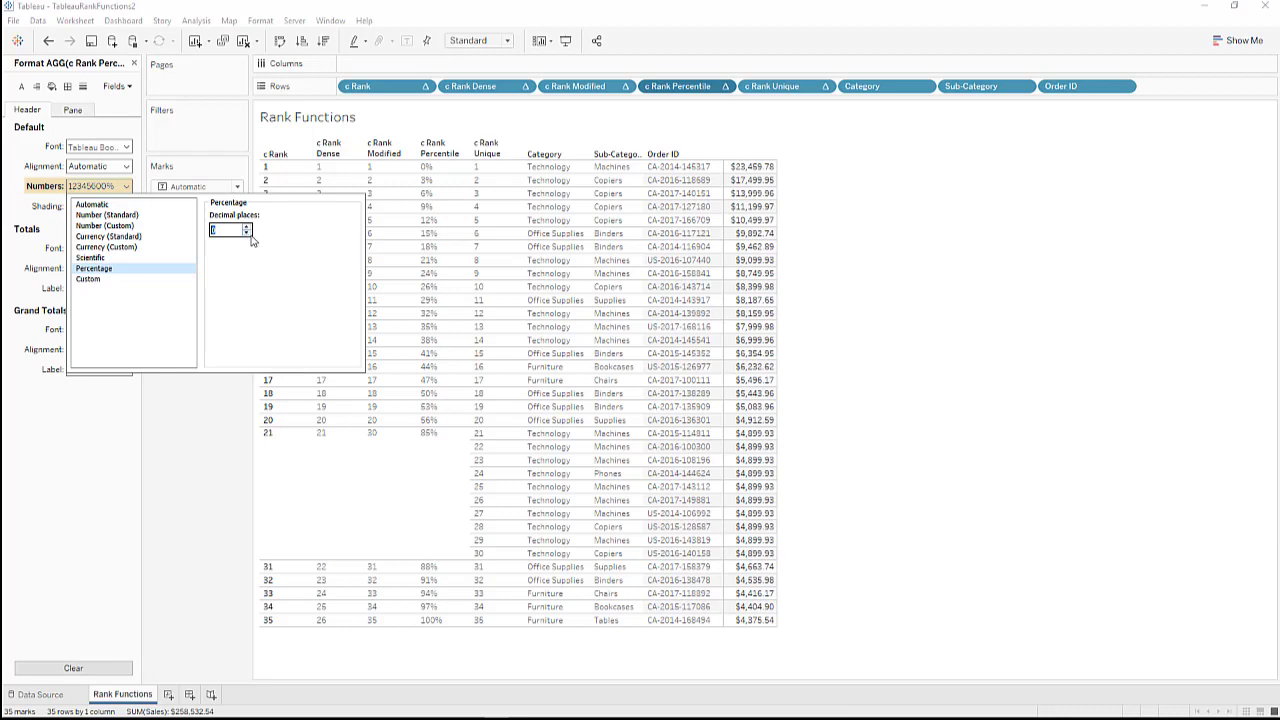
pyautogui.click(870, 226)
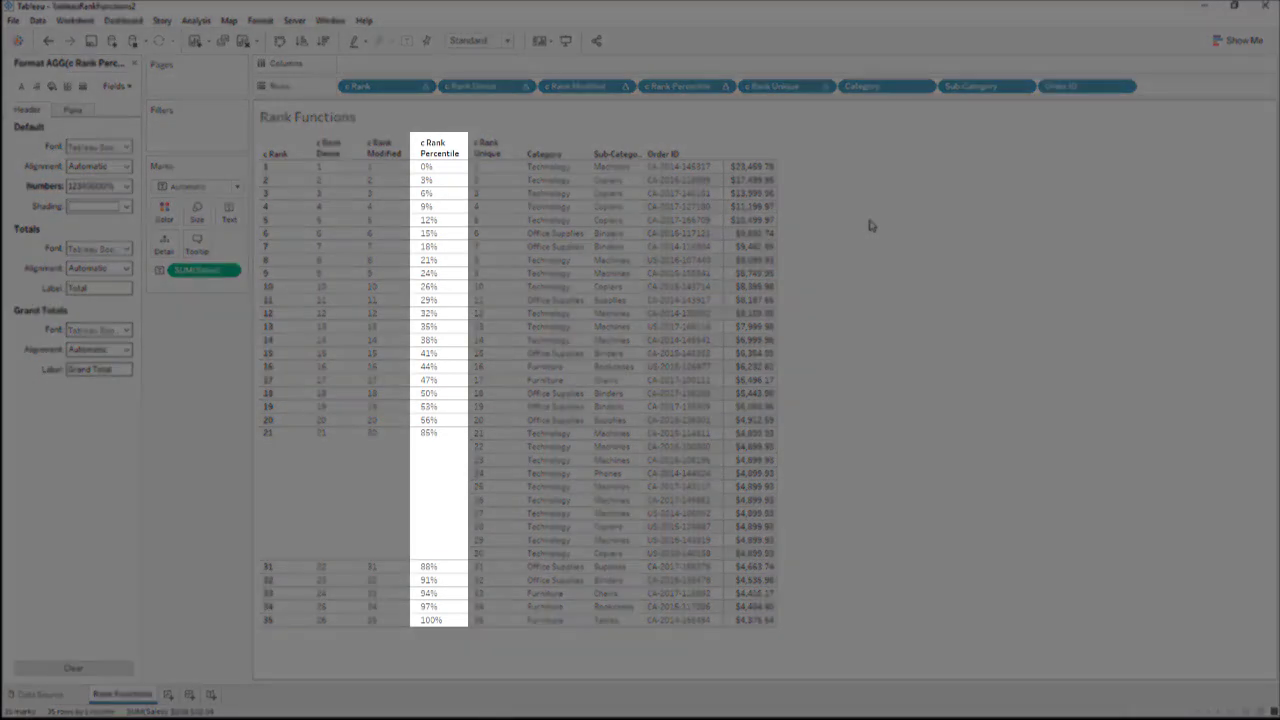